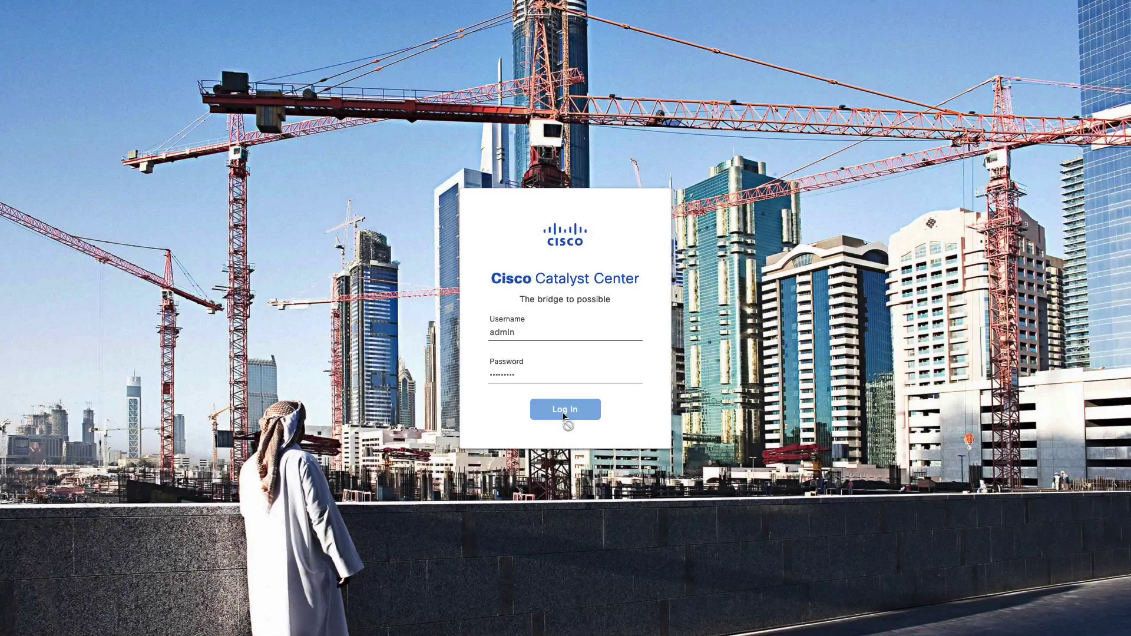
- Log in, go to System > Settings > Authentication and Policy Servers, and choose Add
{"action": "left_click", "coordinate": [563, 410]}
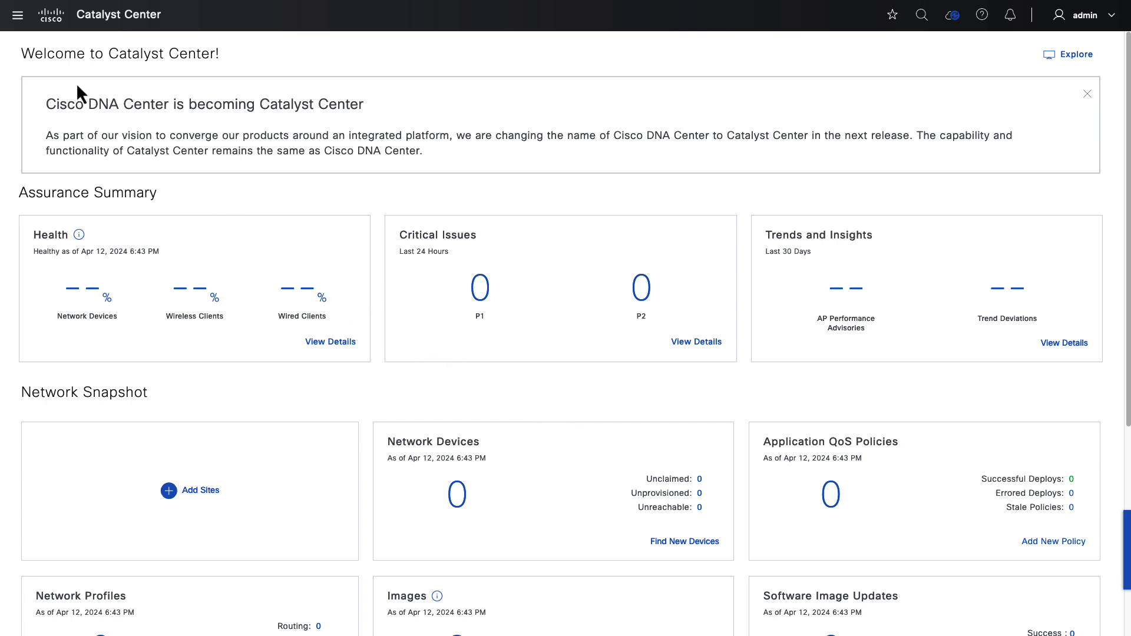
{"action": "left_click", "coordinate": [17, 22]}
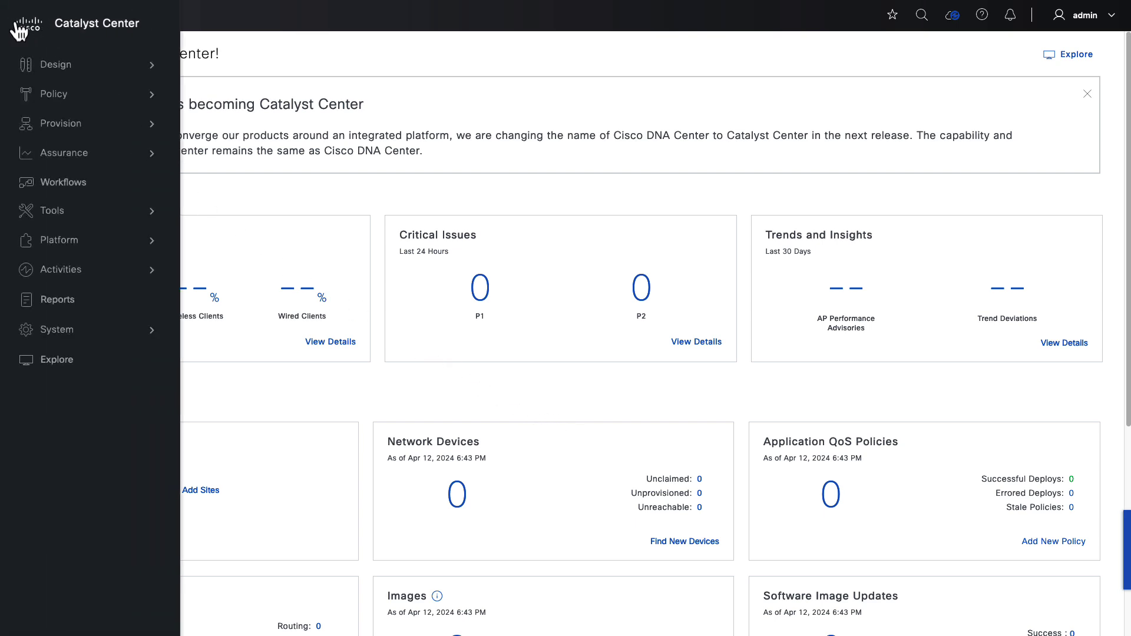
{"action": "left_click", "coordinate": [47, 328]}
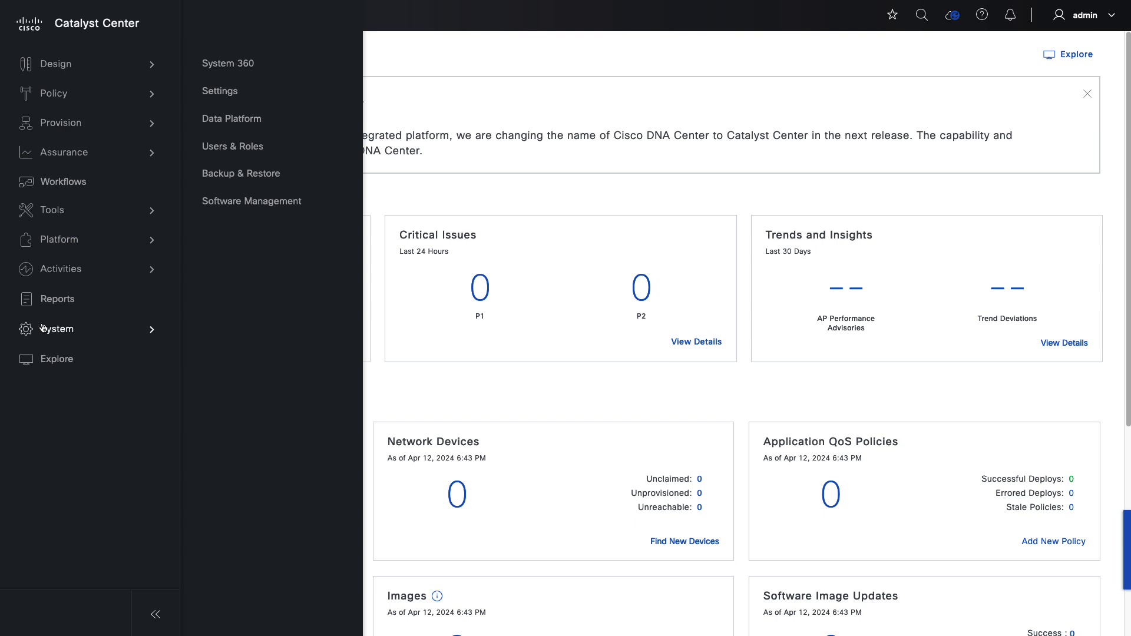
{"action": "left_click", "coordinate": [229, 93]}
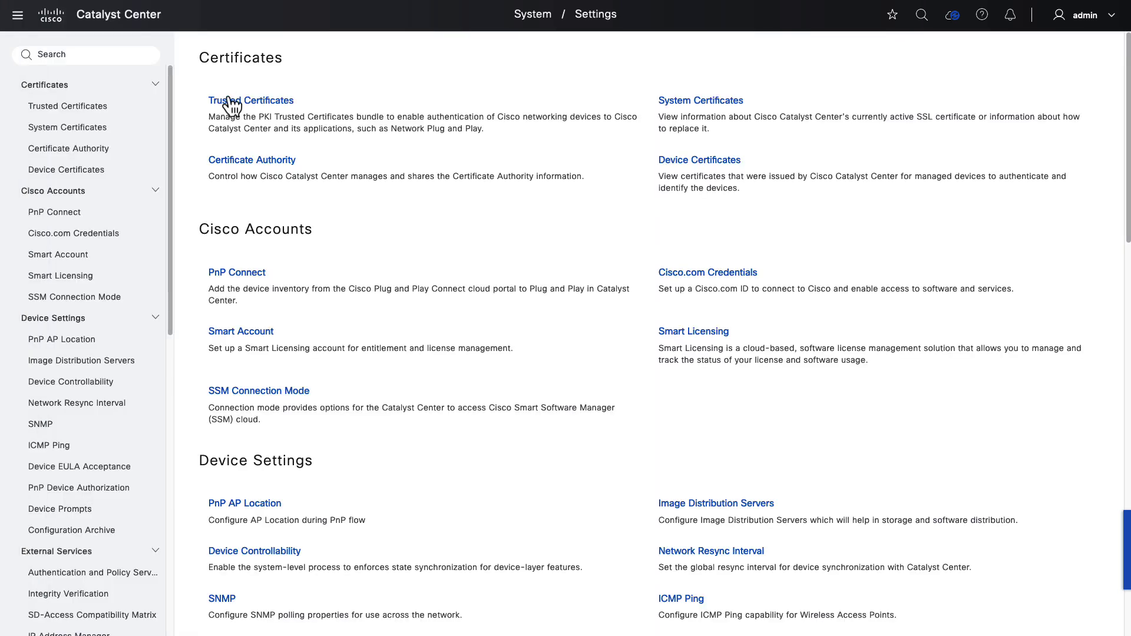
{"action": "left_click", "coordinate": [90, 574]}
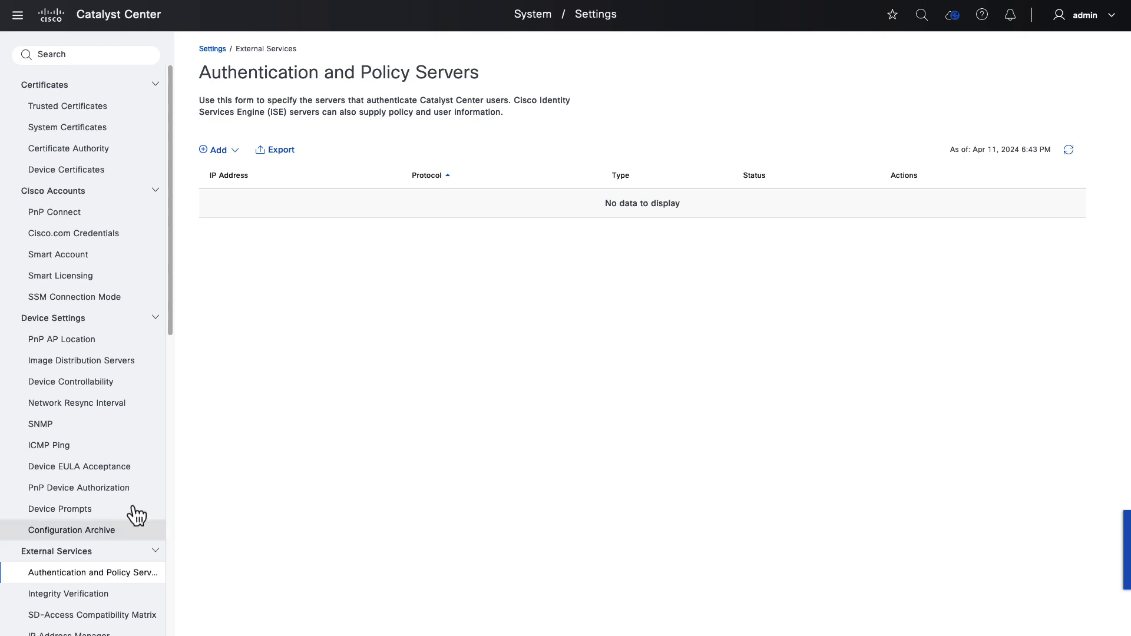
{"action": "left_click", "coordinate": [221, 151]}
- Add an ISE server with IP 10.67.33.57, shared secret, credentials, FQDN ISE02.lab, and Advanced Settings on
{"action": "left_click", "coordinate": [222, 206]}
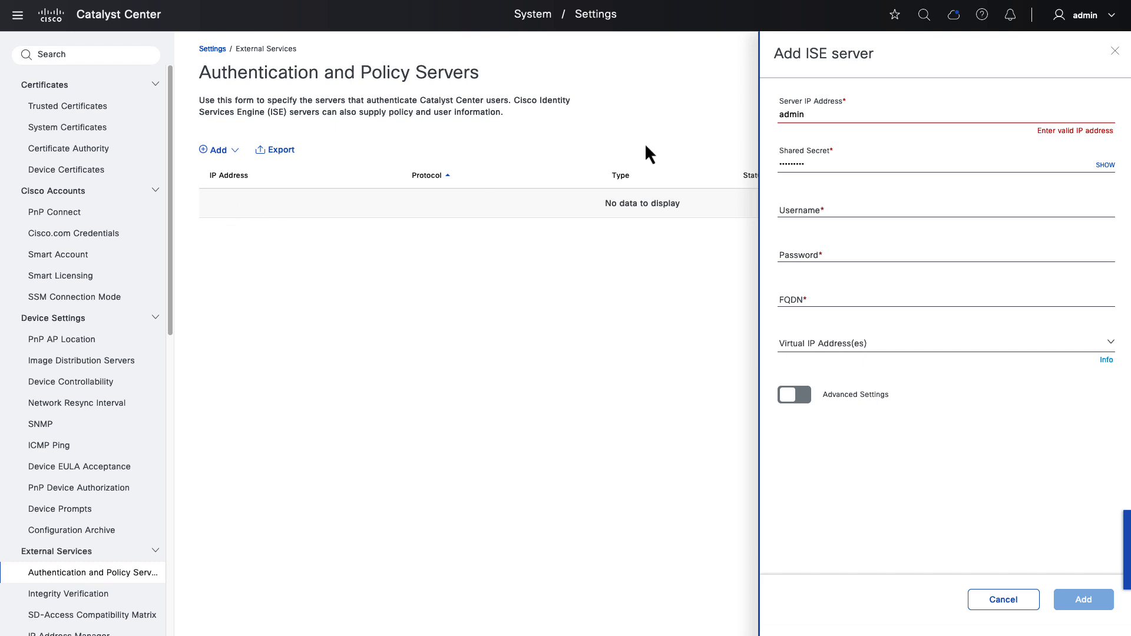
{"action": "double_click", "coordinate": [823, 112]}
{"action": "type", "text": "10.67.33.57"}
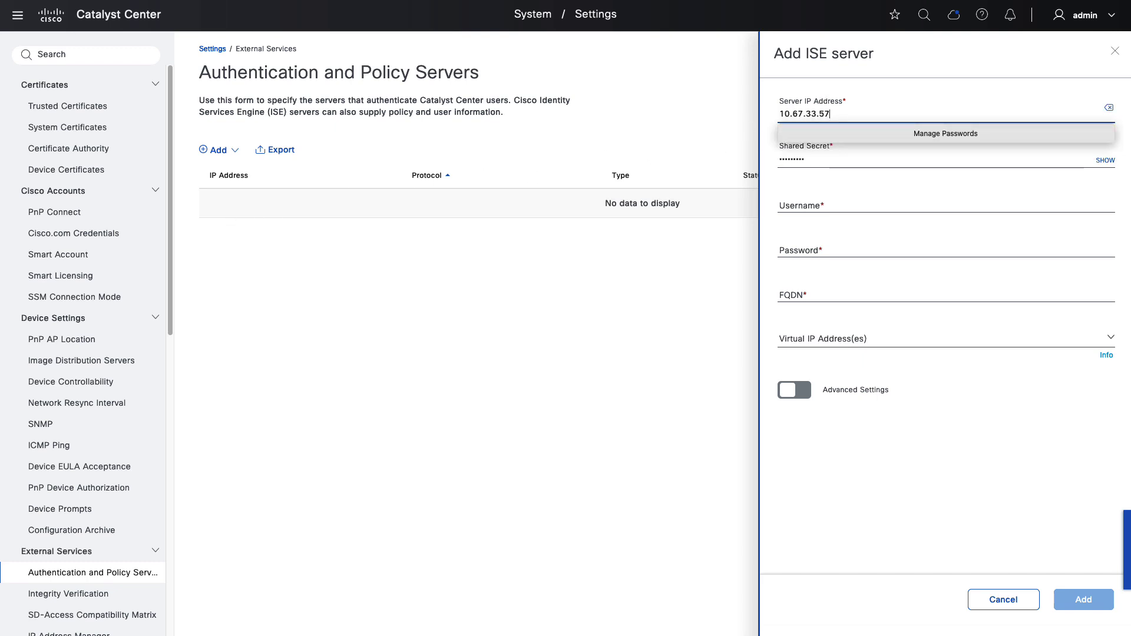
{"action": "key", "text": "Tab"}
{"action": "key", "text": "Tab"}
{"action": "key", "text": "Tab"}
{"action": "type", "text": "admin"}
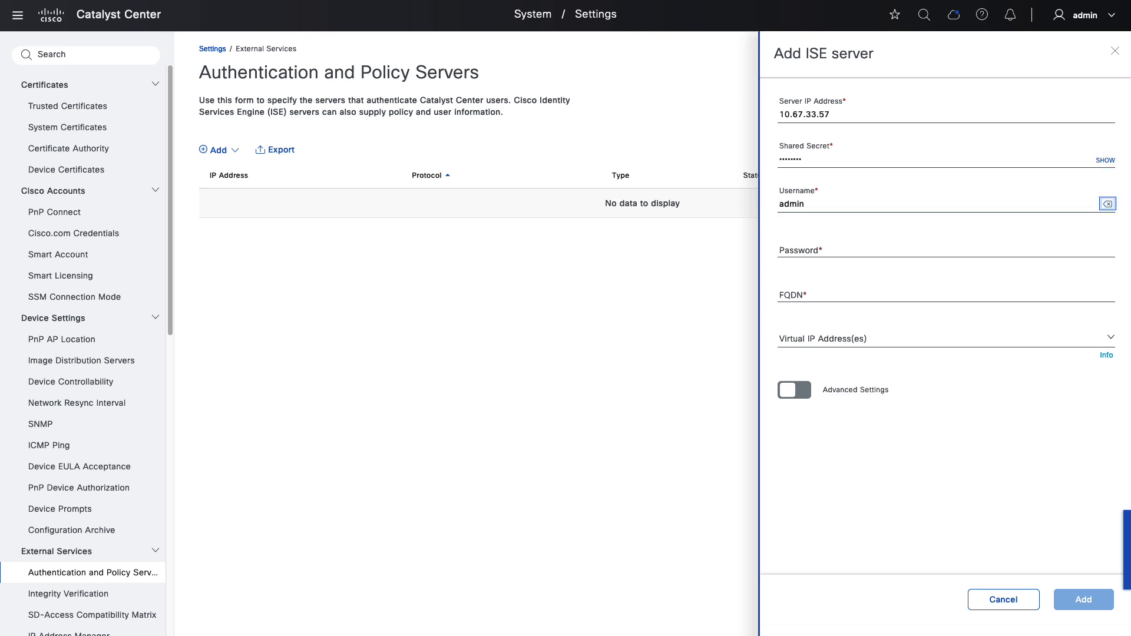
{"action": "key", "text": "Tab"}
{"action": "type", "text": "********"}
{"action": "key", "text": "Tab"}
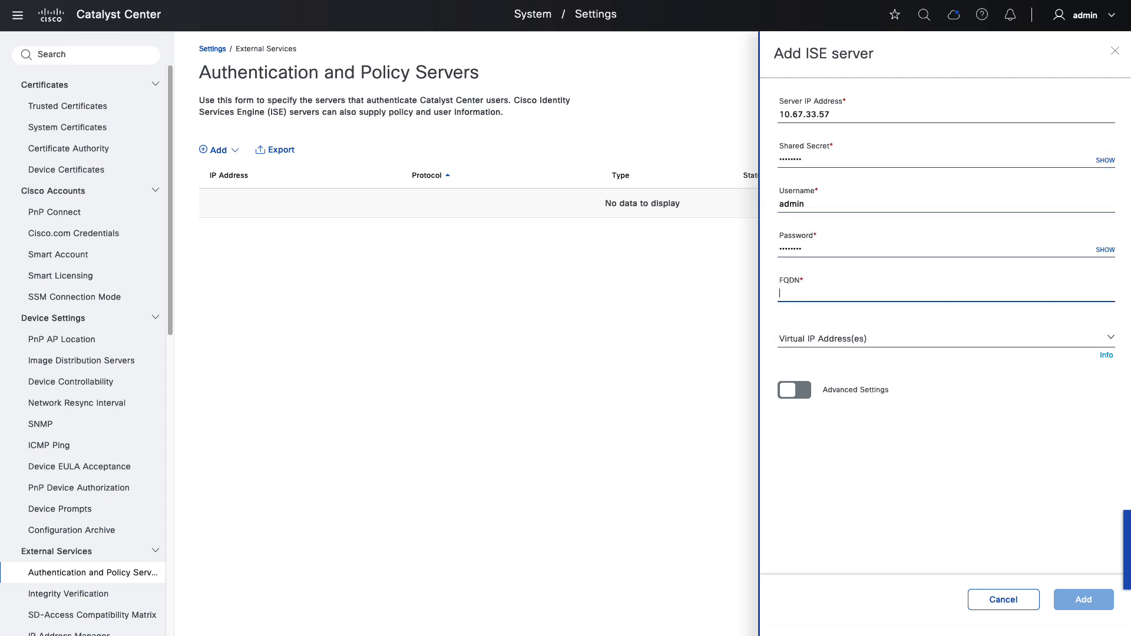
{"action": "type", "text": "ISE02.lab"}
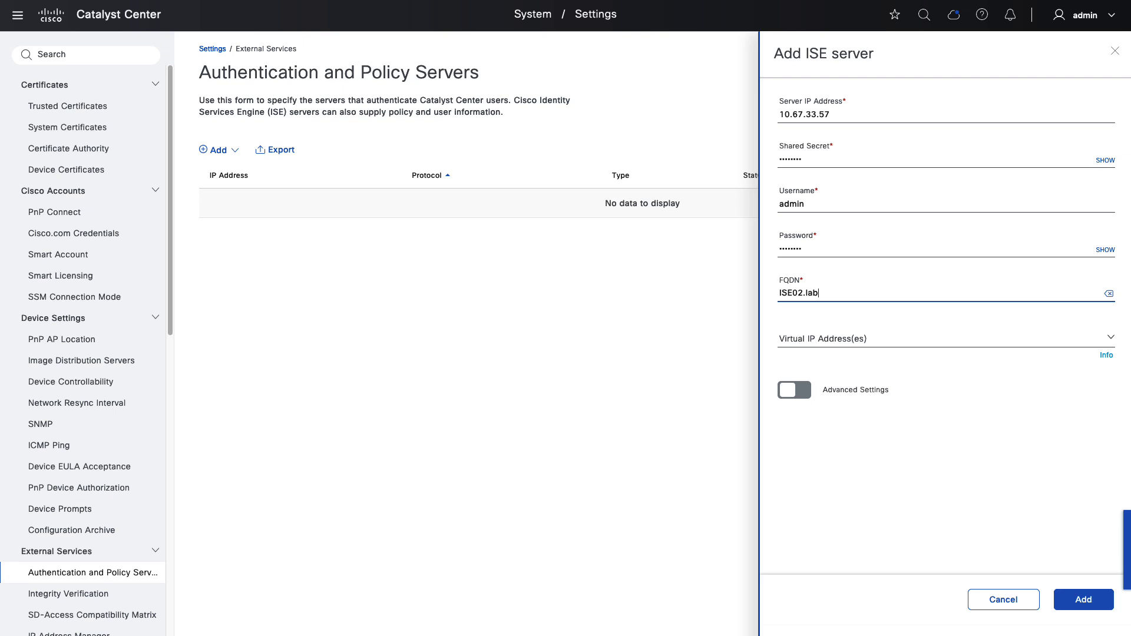
{"action": "left_click", "coordinate": [802, 393]}
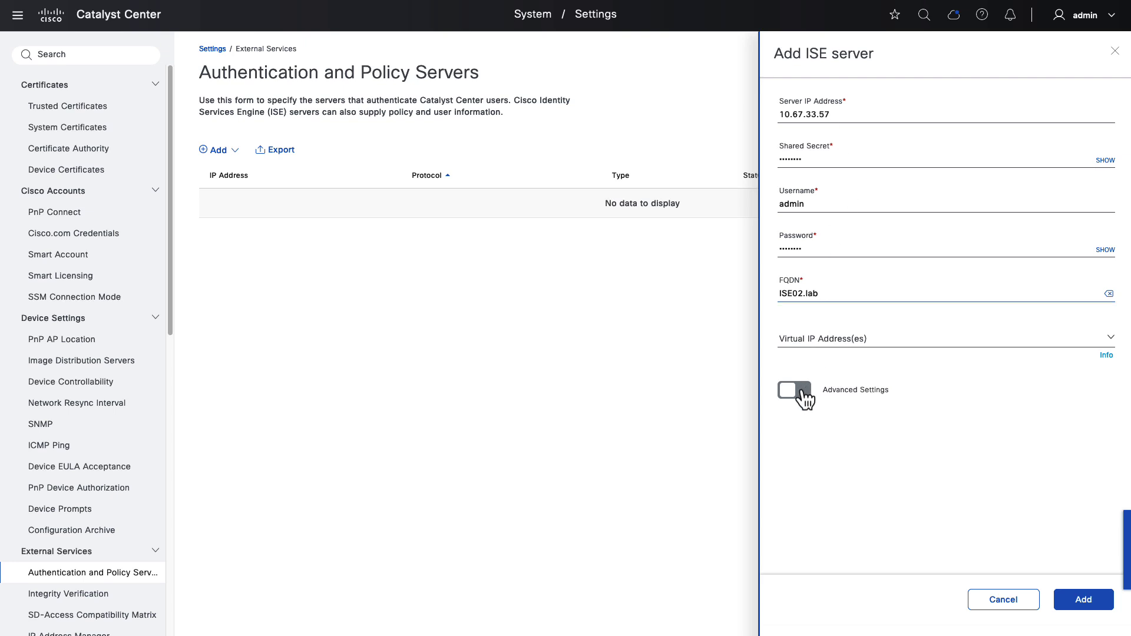
{"action": "left_click_drag", "start_coordinate": [1126, 377], "coordinate": [1126, 498]}
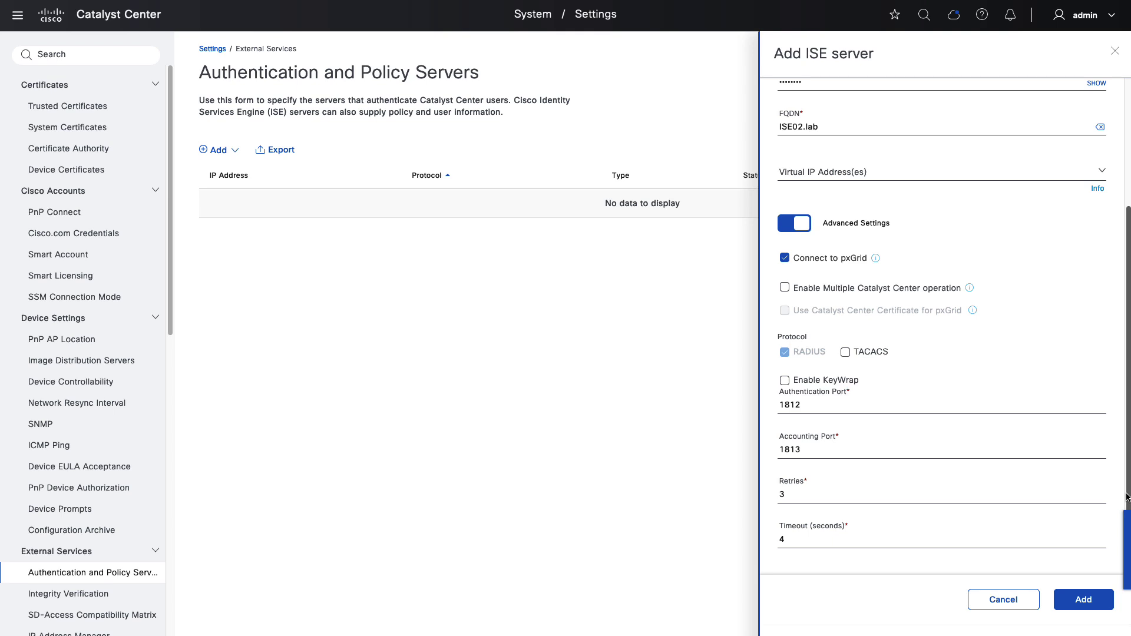
- Submit the 10.67.33.57 ISE server, view its certificate, then accept it to establish trust
{"action": "left_click", "coordinate": [1074, 601]}
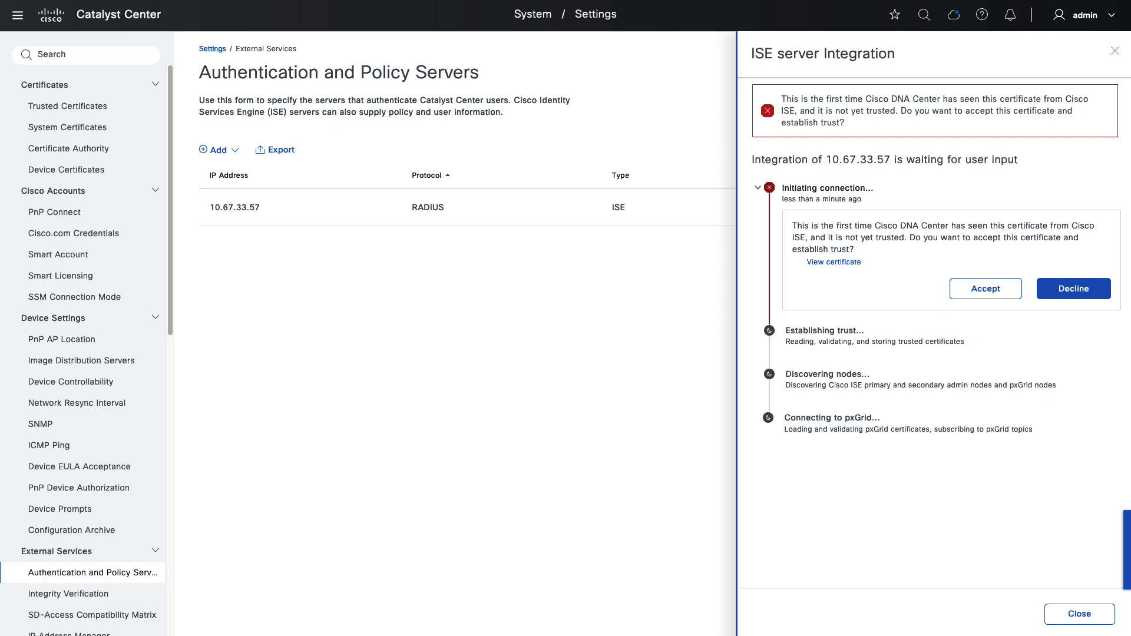
{"action": "left_click", "coordinate": [818, 269]}
{"action": "left_click_drag", "start_coordinate": [956, 267], "coordinate": [976, 370]}
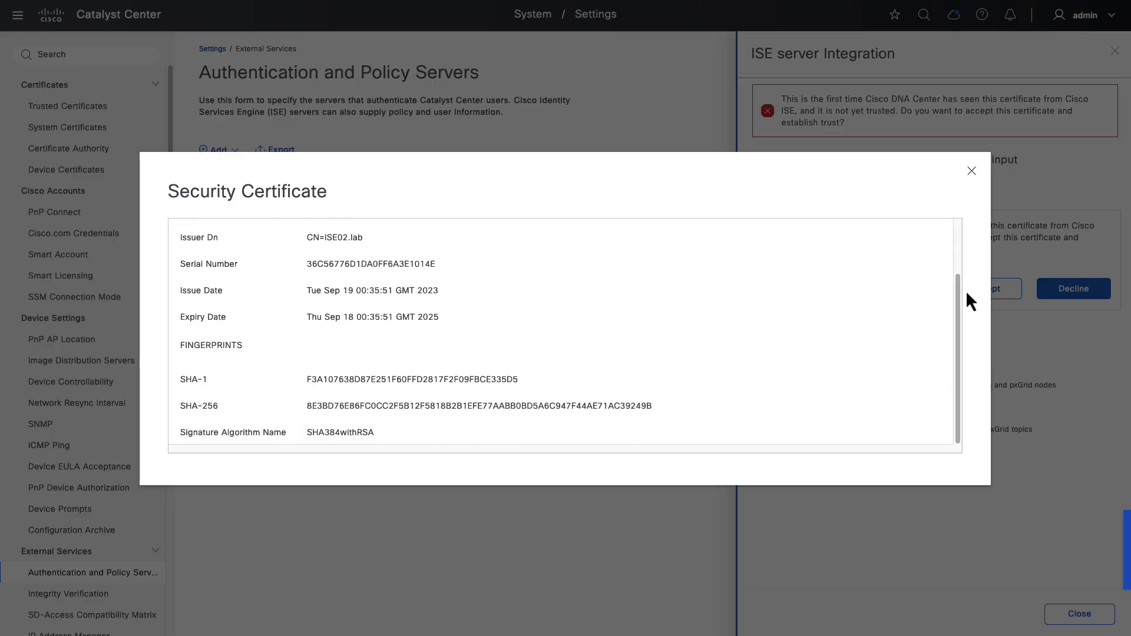
{"action": "left_click", "coordinate": [971, 172]}
{"action": "left_click", "coordinate": [998, 293]}
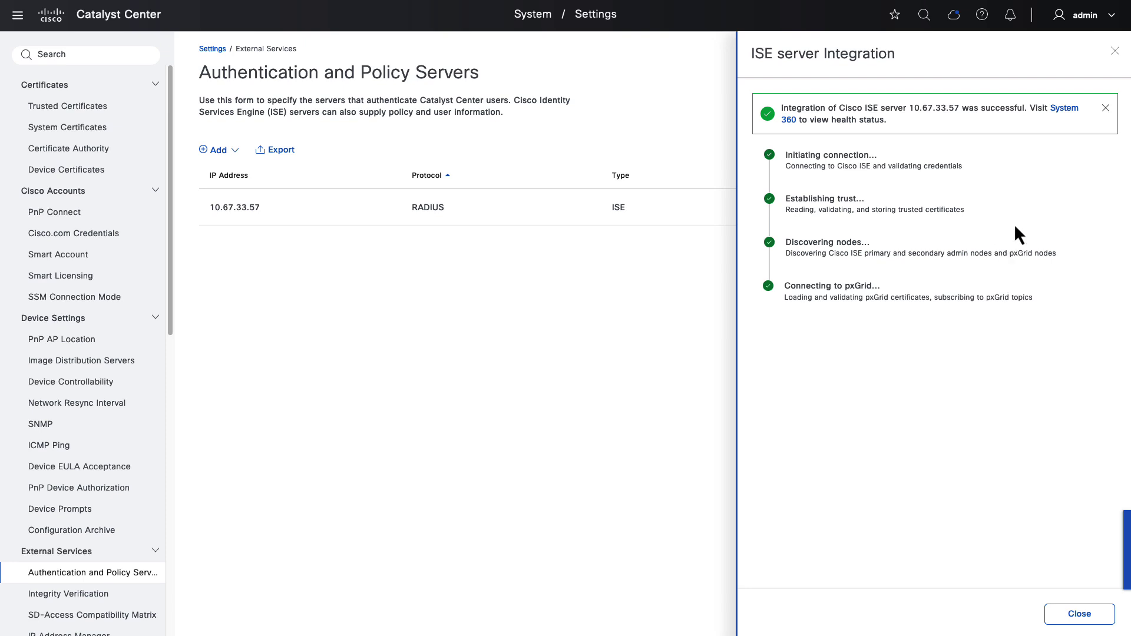
{"action": "left_click", "coordinate": [1115, 50]}
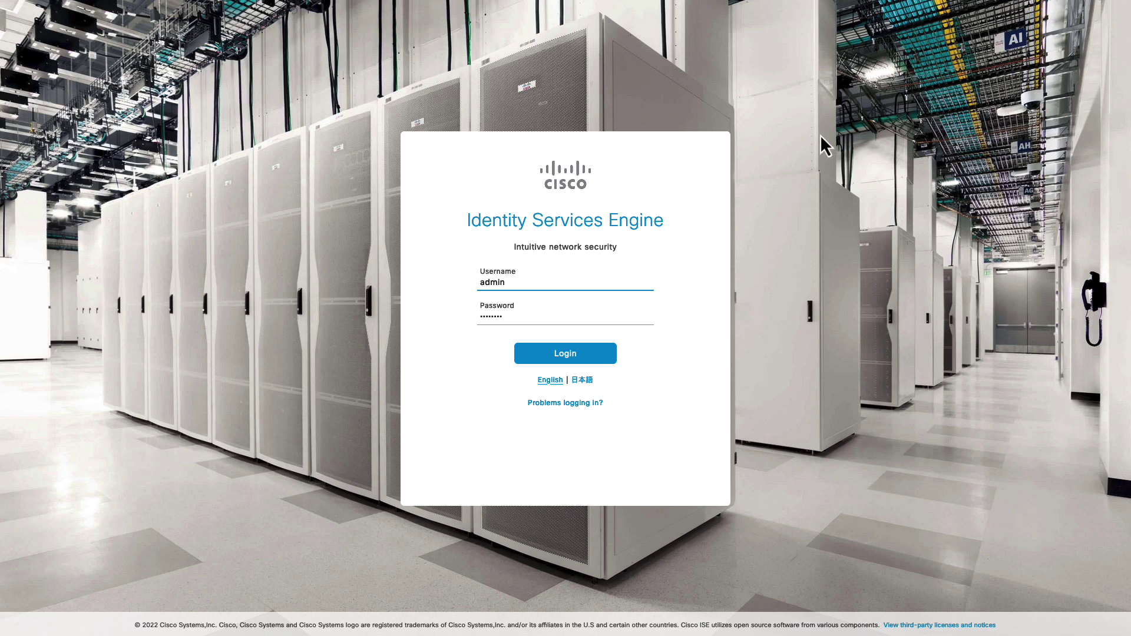
- Sign in to ISE and open Administration > pxGrid Services > Client Management
{"action": "left_click", "coordinate": [566, 354]}
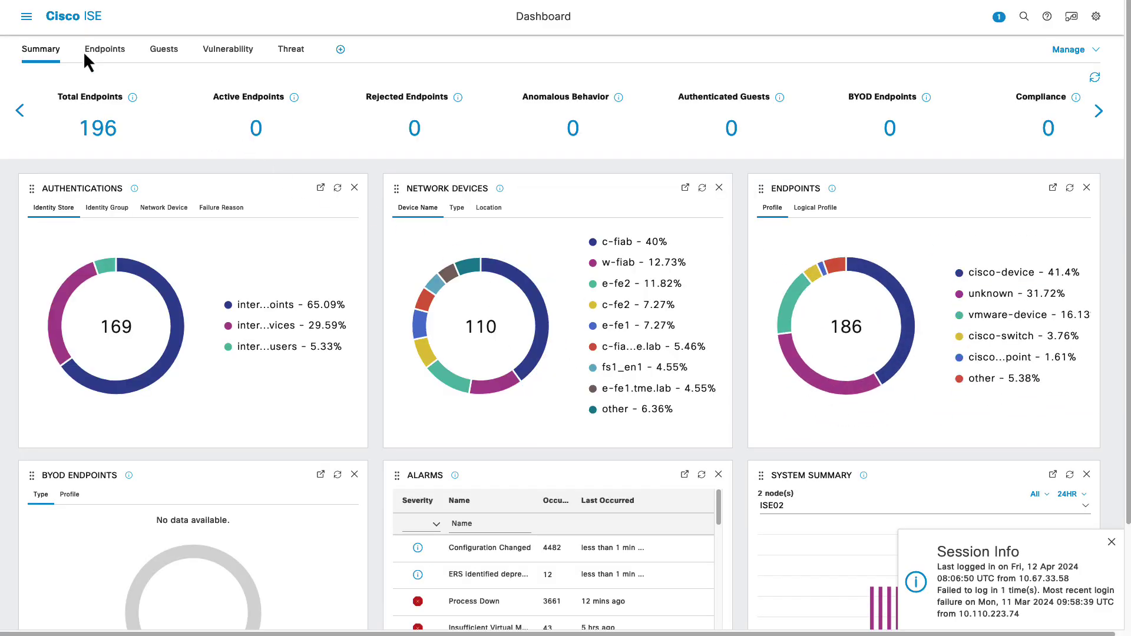
{"action": "left_click", "coordinate": [27, 17]}
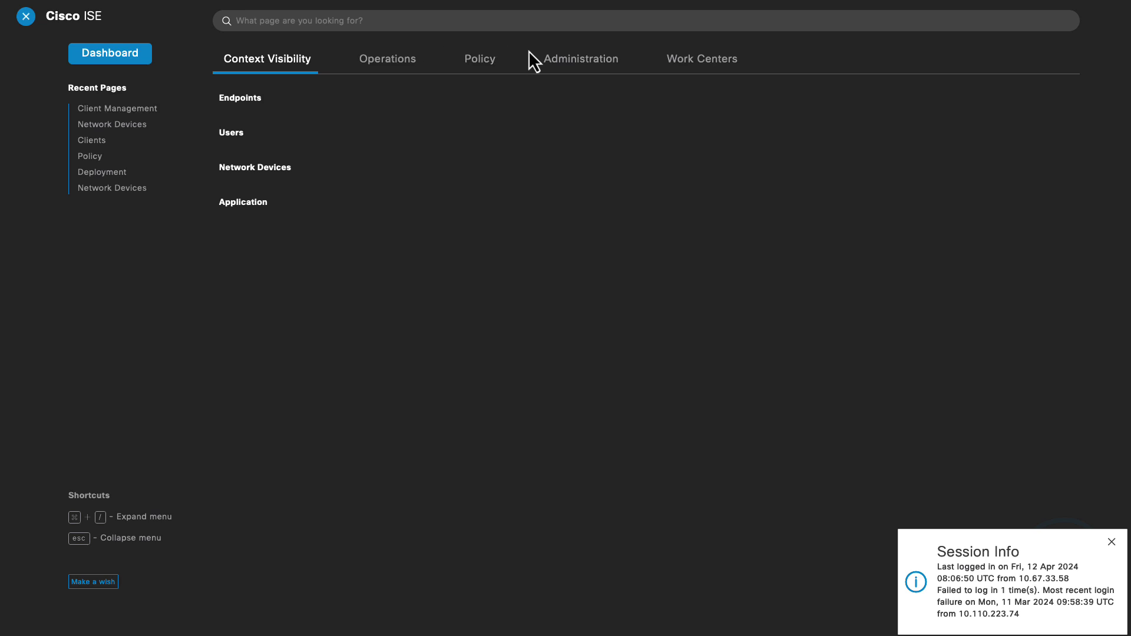
{"action": "left_click", "coordinate": [562, 60]}
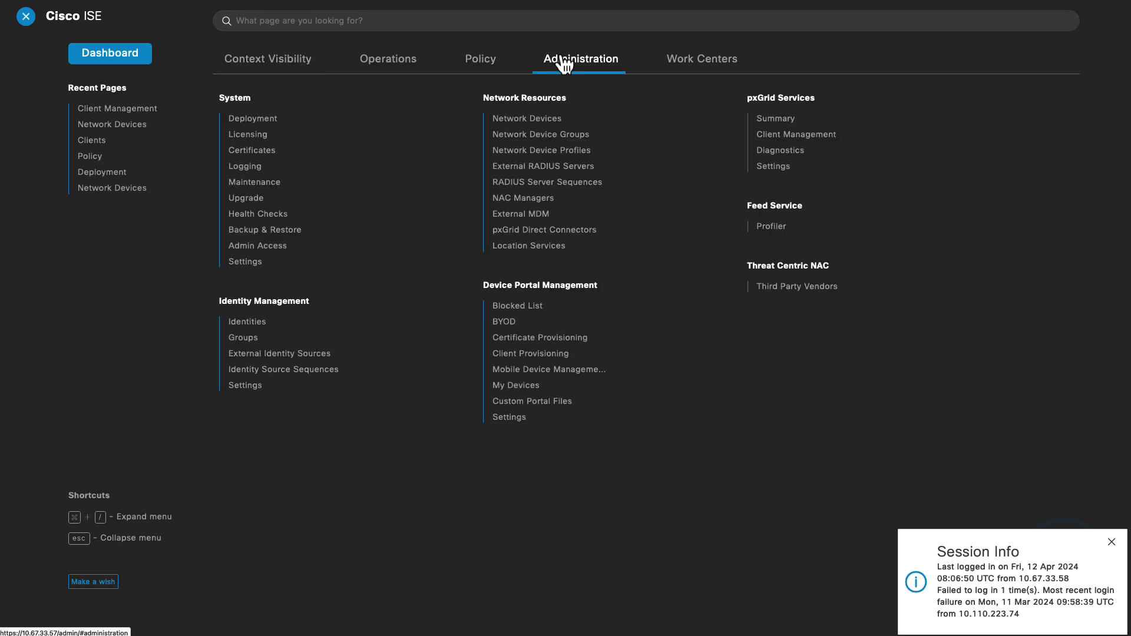
{"action": "left_click", "coordinate": [812, 135]}
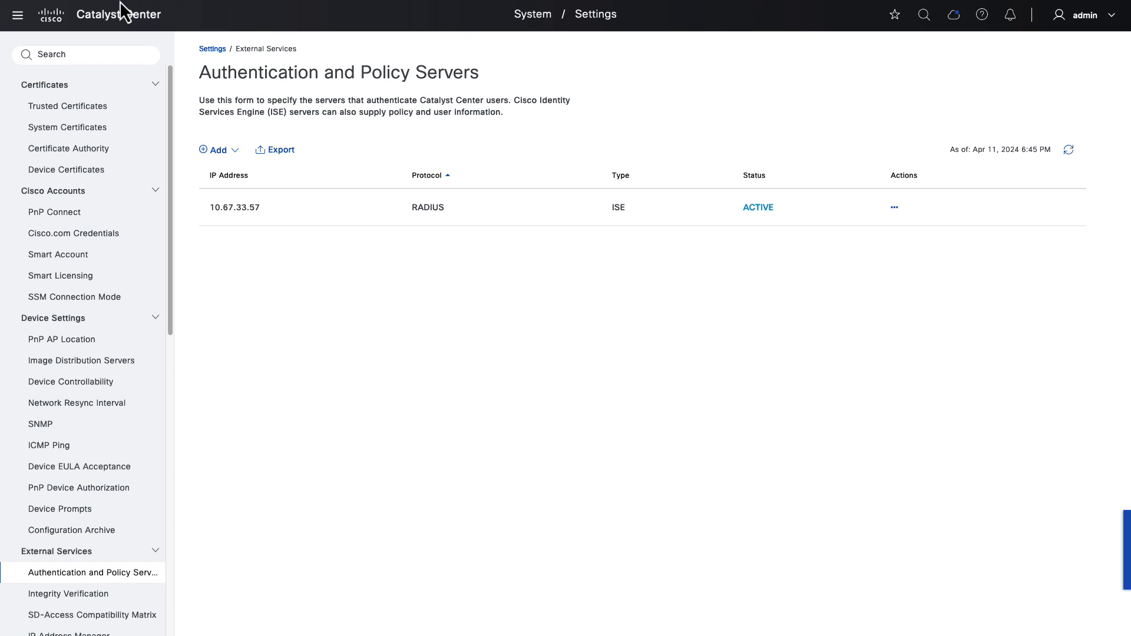
- Go to Policy > Group-Based Access Control from the Catalyst Center main menu
{"action": "left_click", "coordinate": [19, 17]}
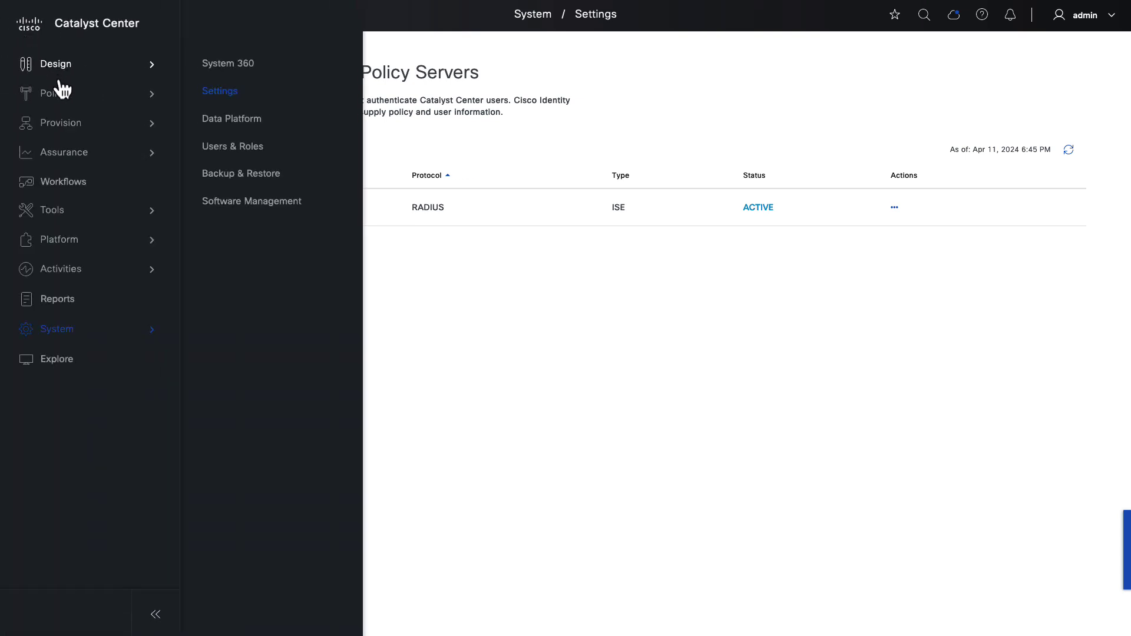
{"action": "mouse_move", "coordinate": [74, 94]}
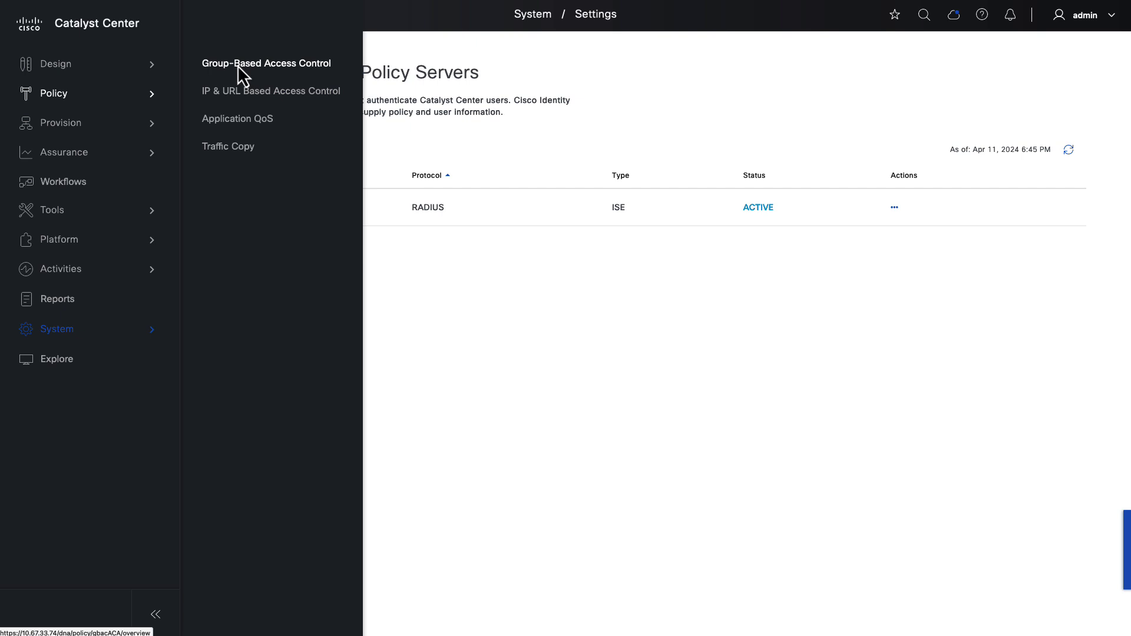
{"action": "left_click", "coordinate": [237, 65]}
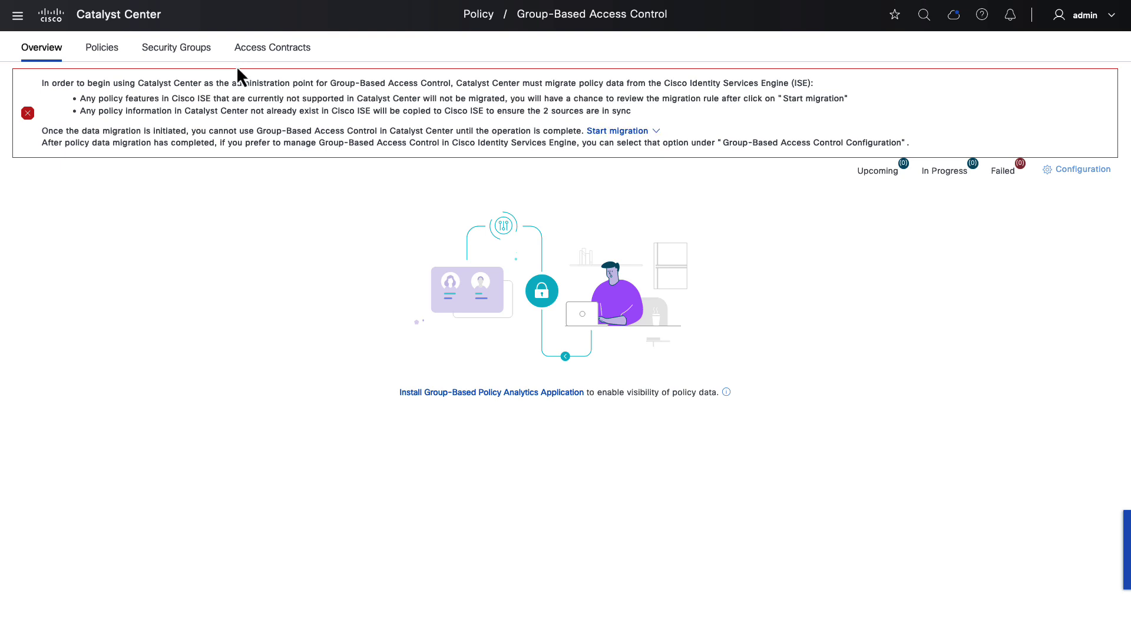
- Start the ISE policy migration now, confirm with Yes, then open the Group-Based Access Control configurations
{"action": "left_click", "coordinate": [628, 131]}
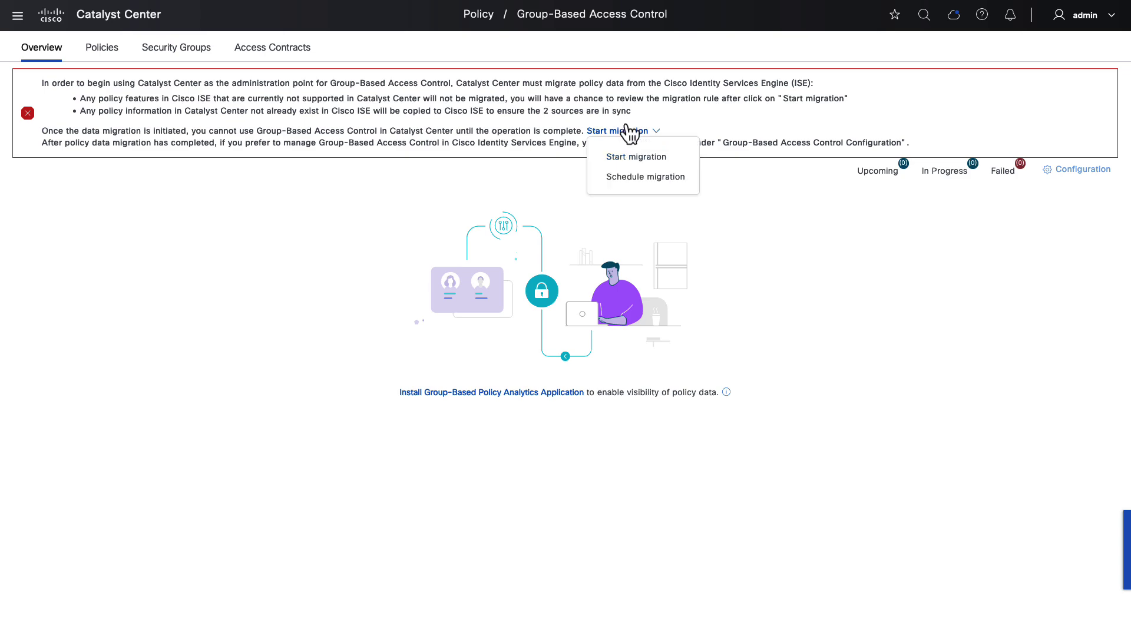
{"action": "left_click", "coordinate": [635, 157]}
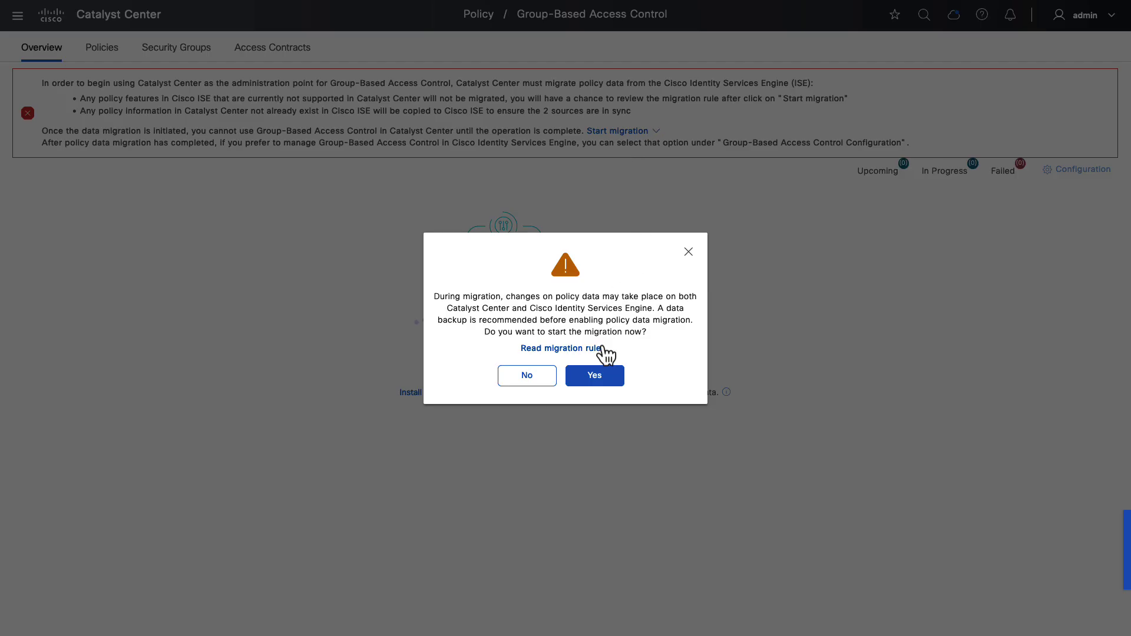
{"action": "left_click", "coordinate": [596, 379]}
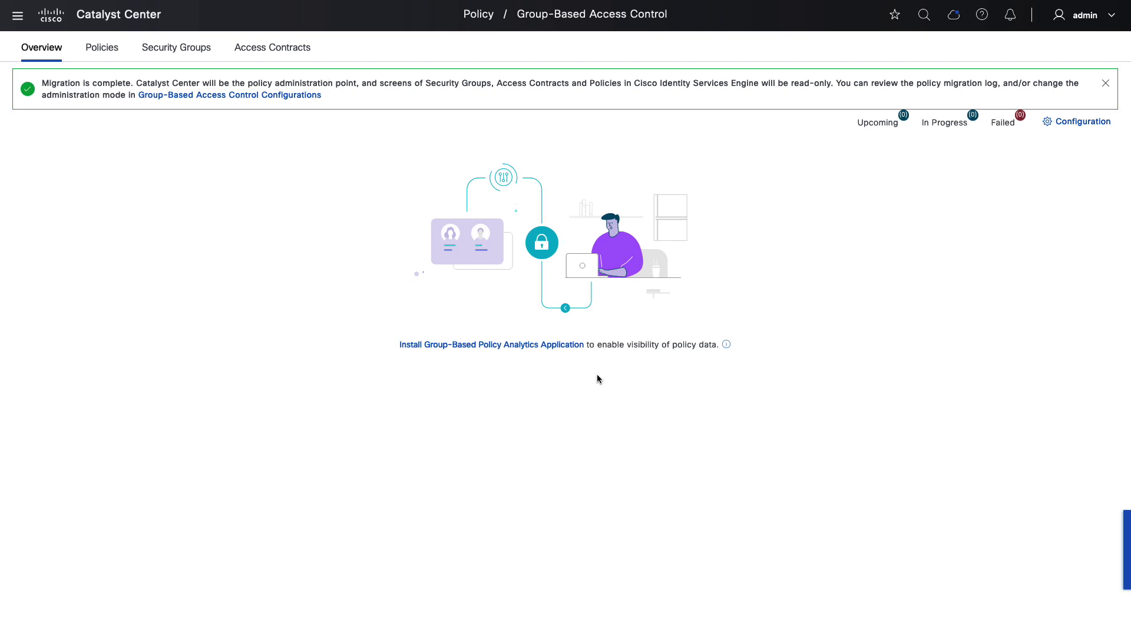
{"action": "left_click", "coordinate": [234, 96]}
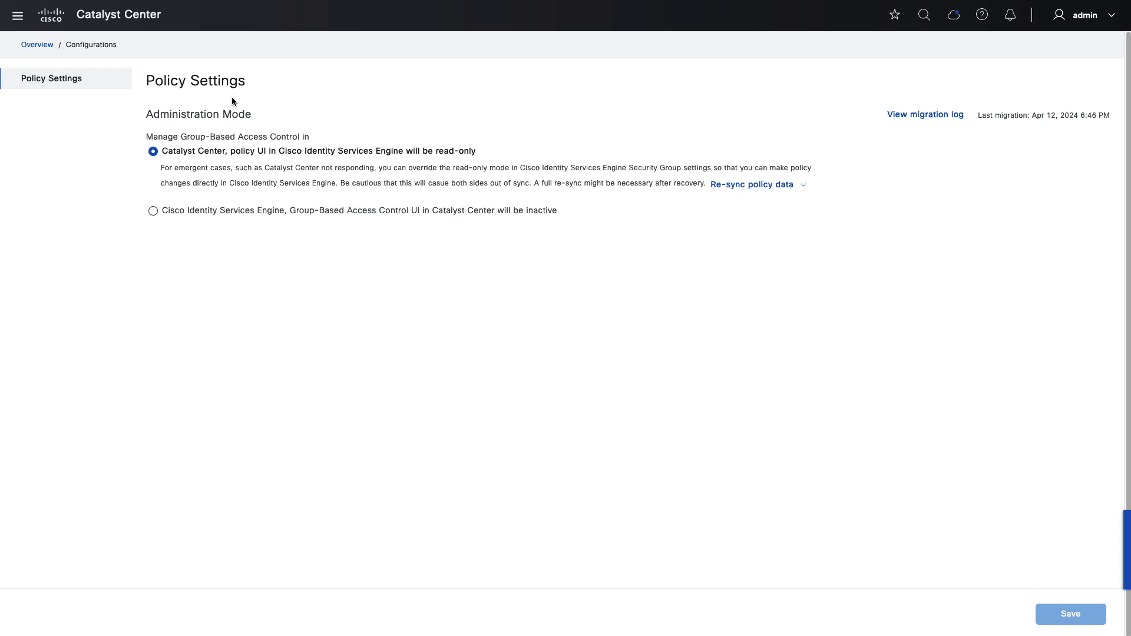
- Step through the Overview, Security Groups, Access Contracts and Policies tabs to review migrated data
{"action": "left_click", "coordinate": [37, 46]}
{"action": "left_click", "coordinate": [168, 50]}
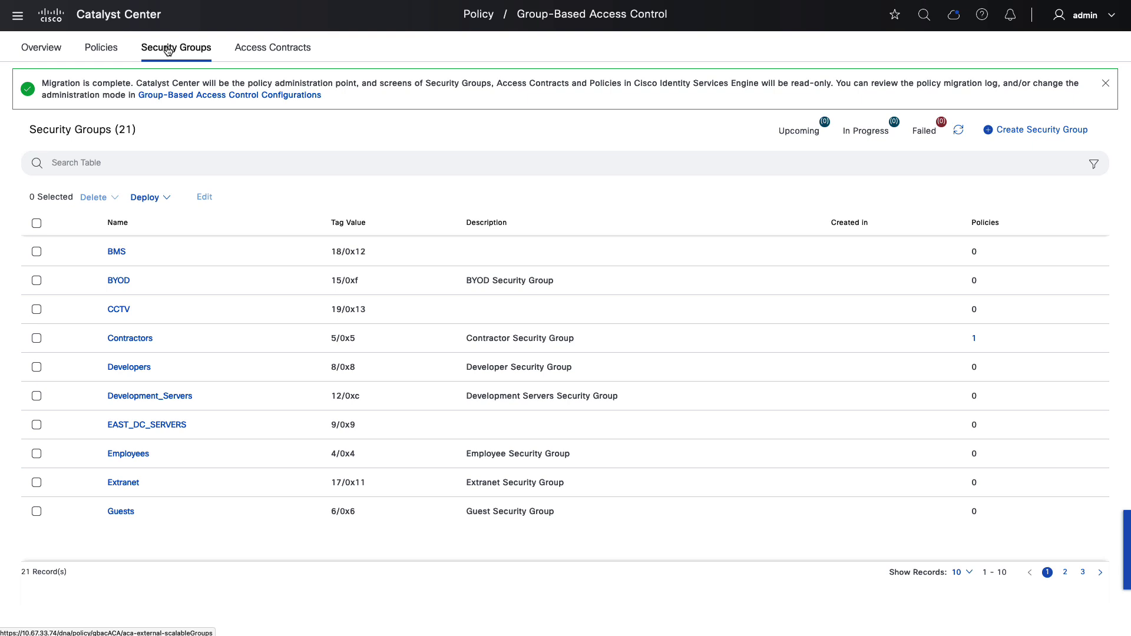
{"action": "left_click", "coordinate": [268, 52]}
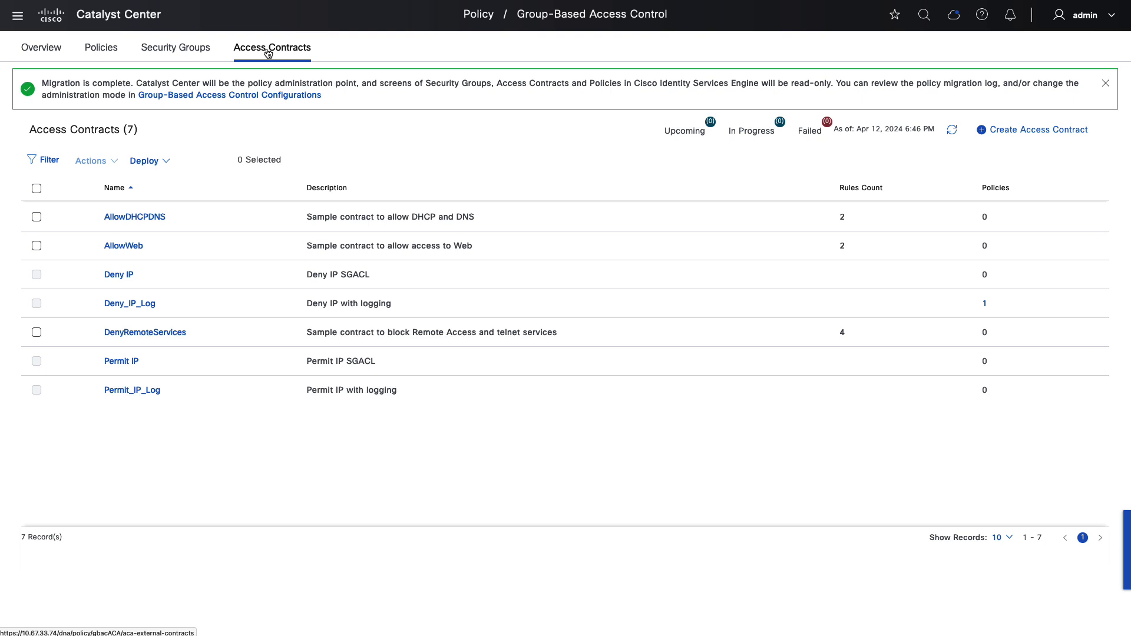
{"action": "left_click", "coordinate": [101, 49]}
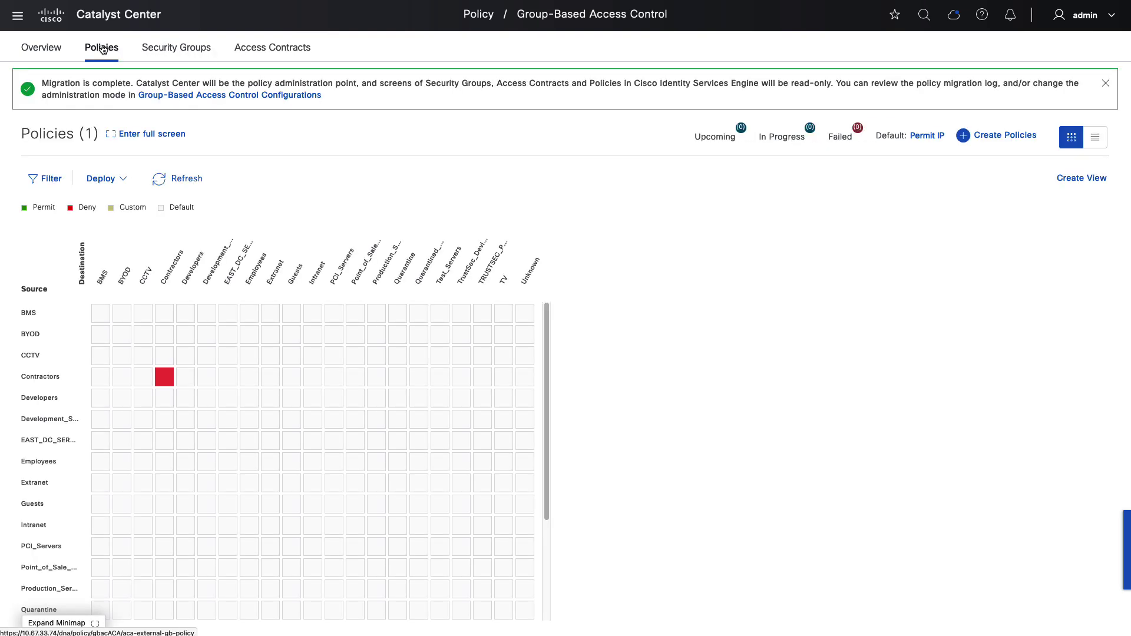